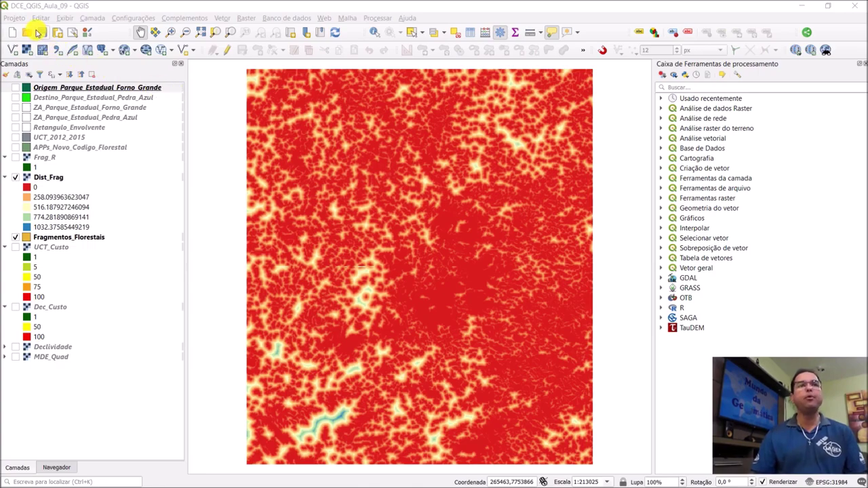
Save the project under the new name DCE_QGIS_Aula_10.qgz in the C: drive's Base_Dados_DCE_QGIS folder.
click(21, 20)
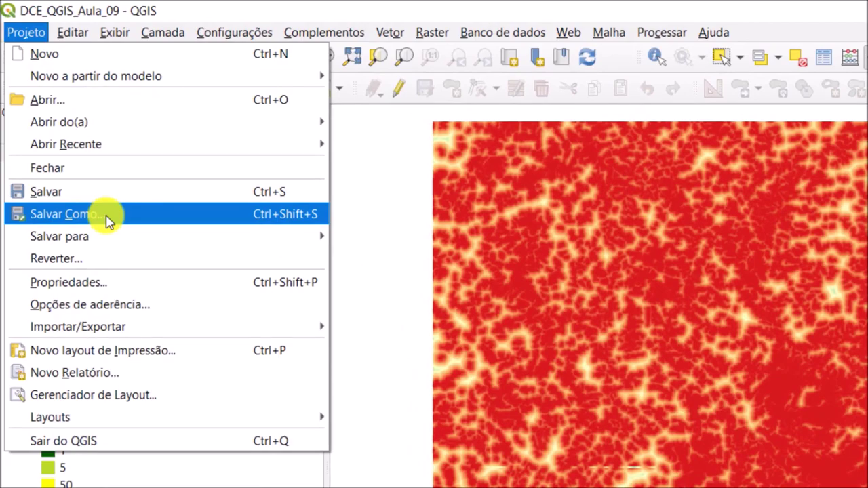
click(109, 221)
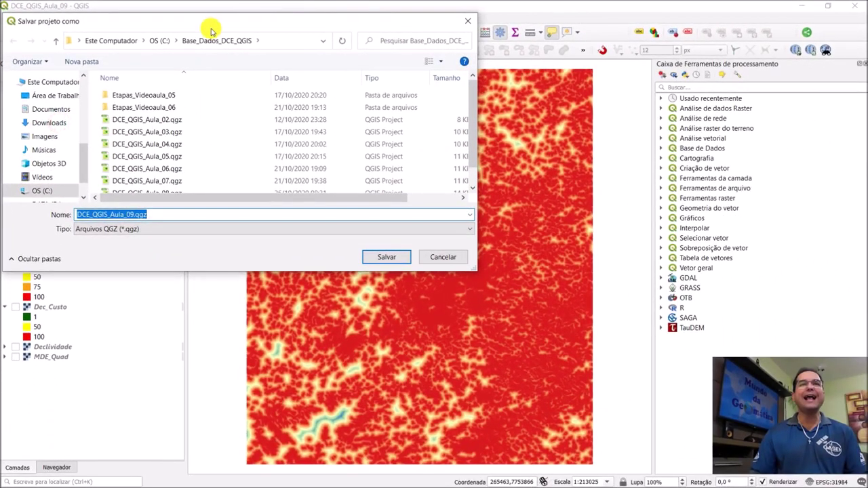
drag(210, 28, 246, 22)
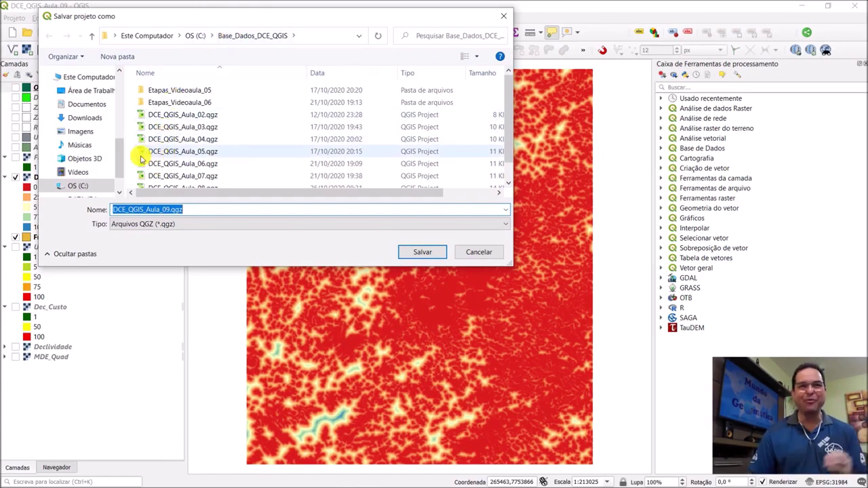
click(86, 189)
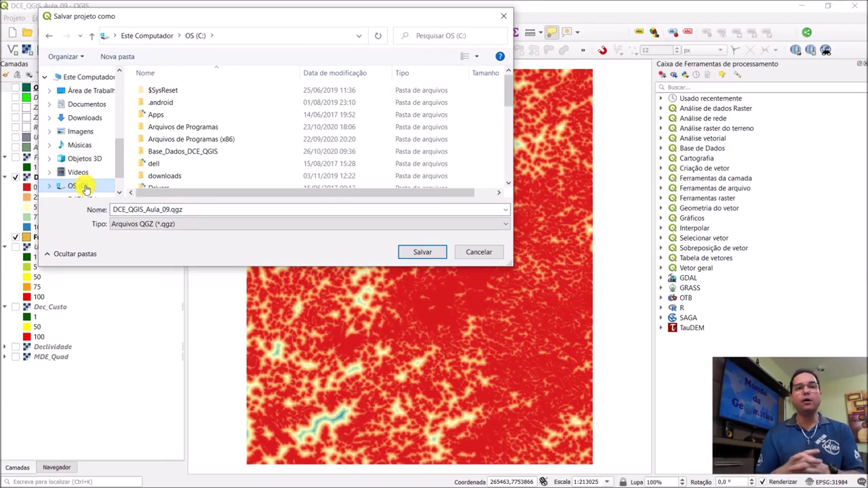
double_click(210, 152)
scroll(220, 166, down, 1)
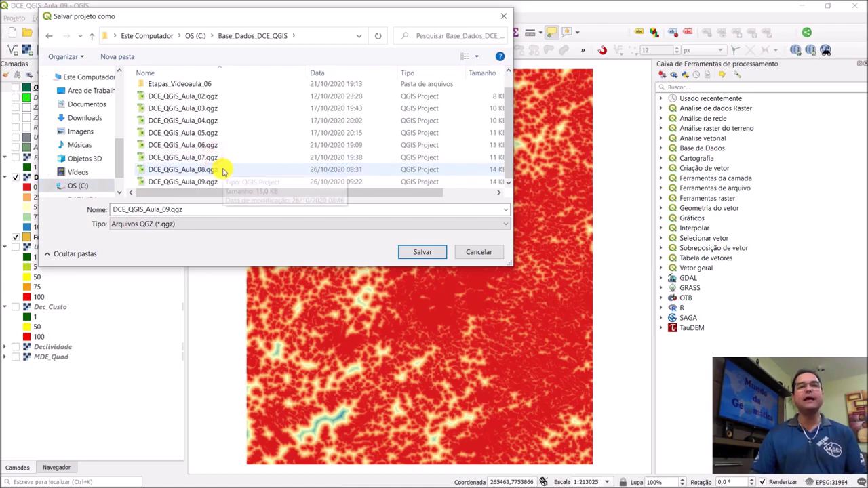
click(194, 183)
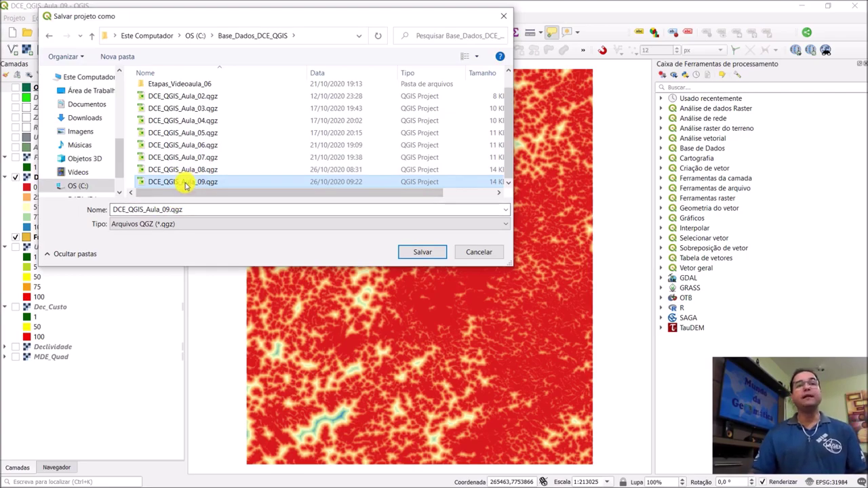
click(167, 209)
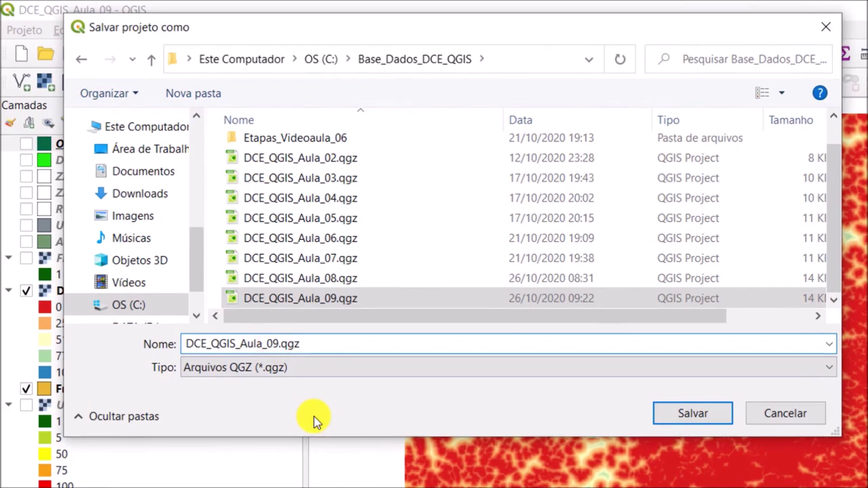
key(BackSpace)
key(BackSpace)
text(10)
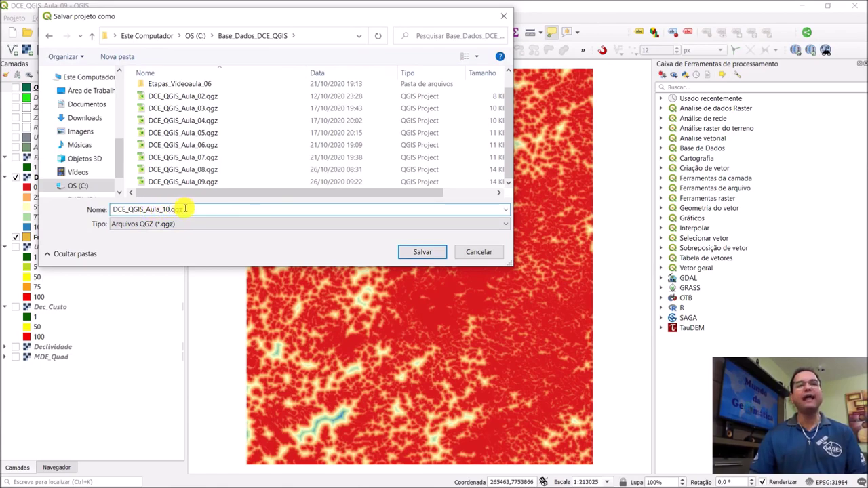
click(423, 253)
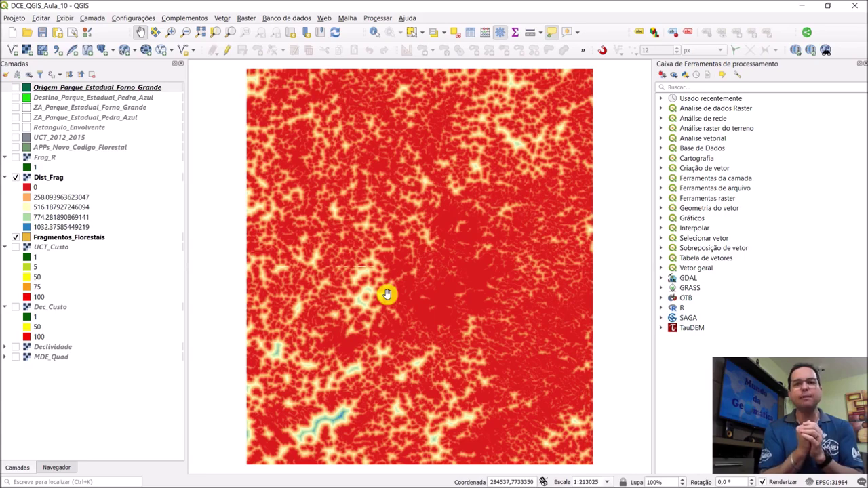
Select the Dist_Frag layer, search the processing tools for RECLASSIFICAR, and open Reclassificar por tabela from the raster analysis group.
click(55, 177)
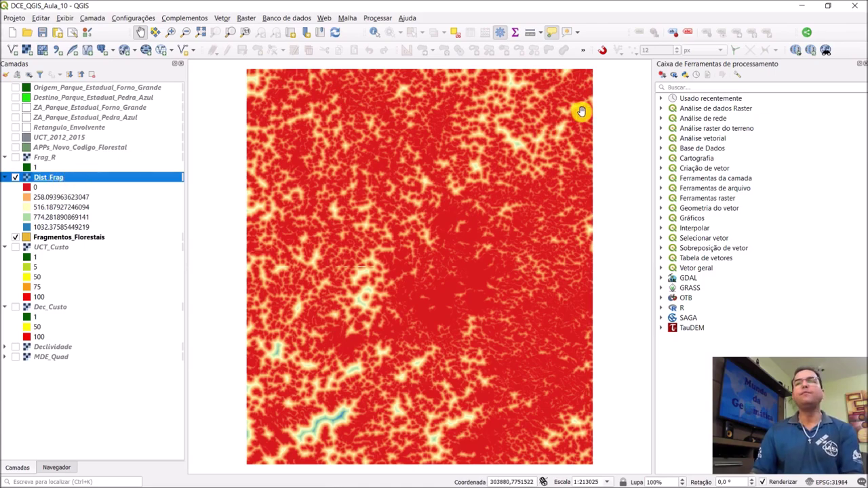
click(682, 88)
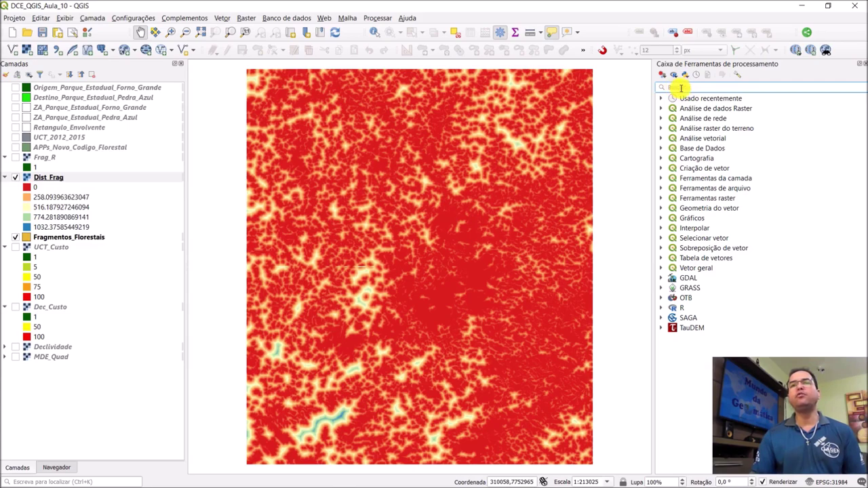
click(713, 84)
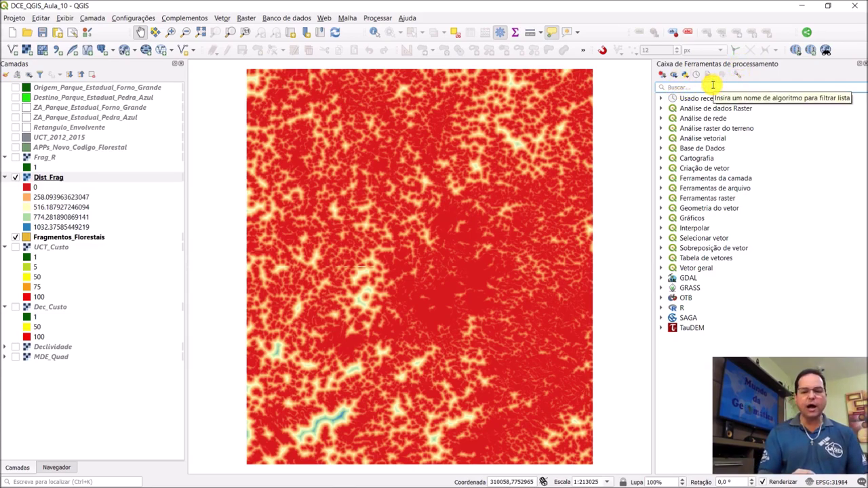
text(RE)
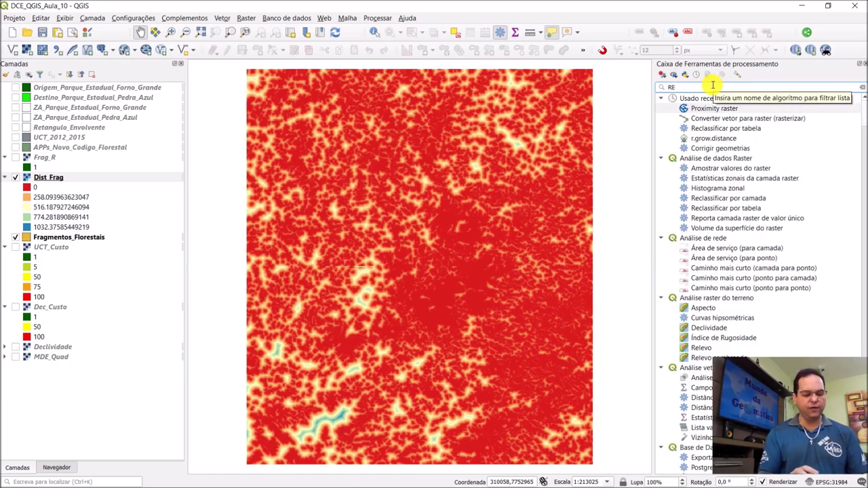
text(CLAS)
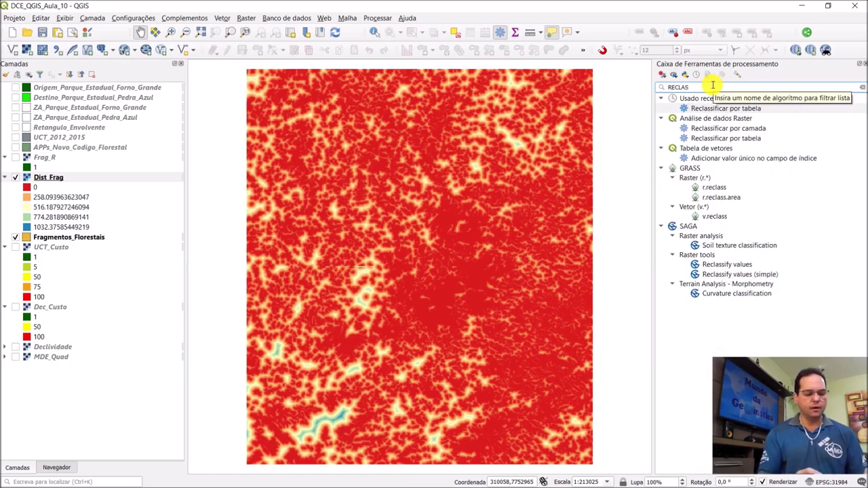
text(SIFICAR)
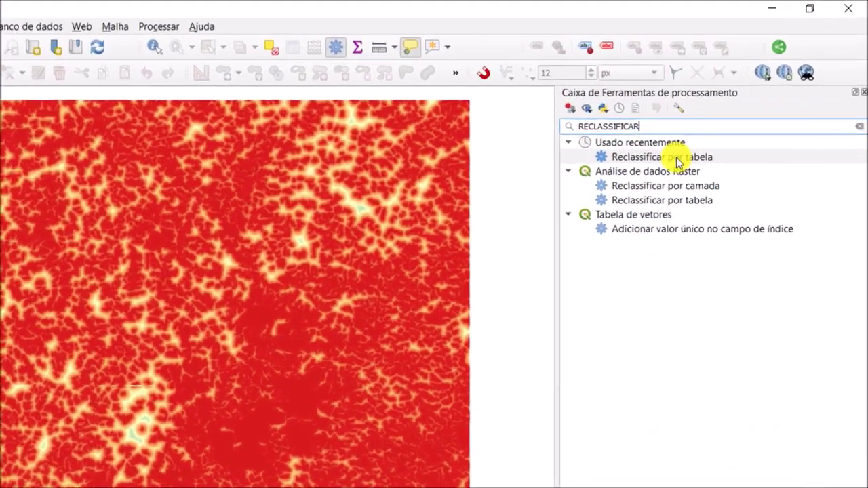
click(734, 108)
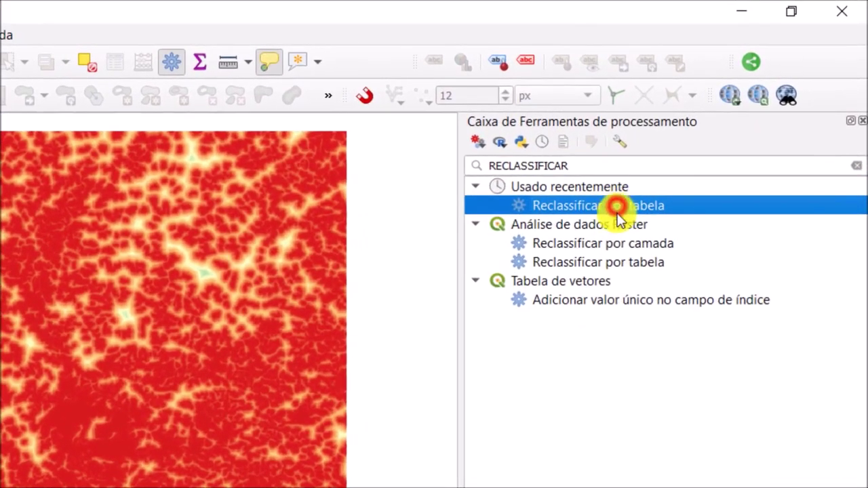
click(605, 244)
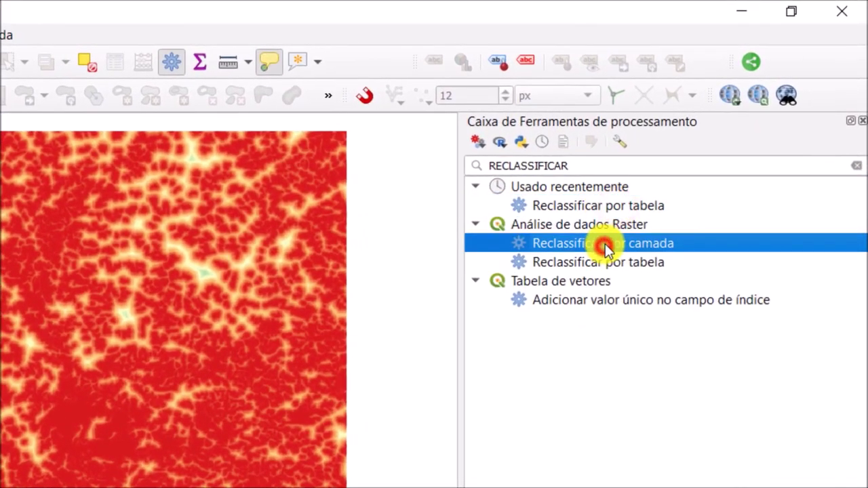
click(634, 262)
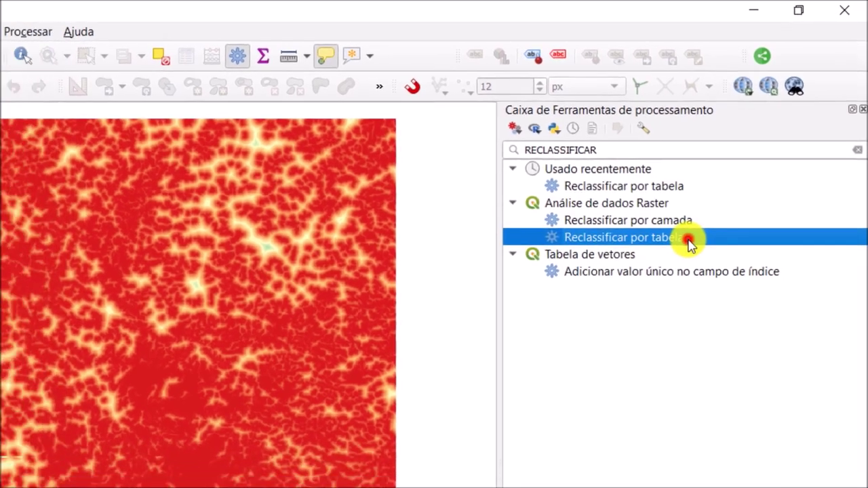
double_click(669, 270)
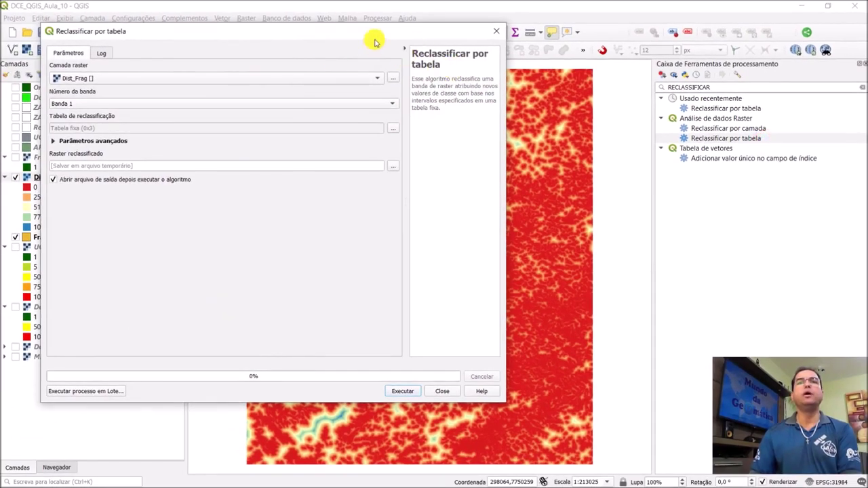
Choose Dist_Frag as the raster layer to reclassify.
mouse_move(378, 31)
mouse_down()
mouse_move(358, 23)
mouse_move(366, 20)
mouse_up()
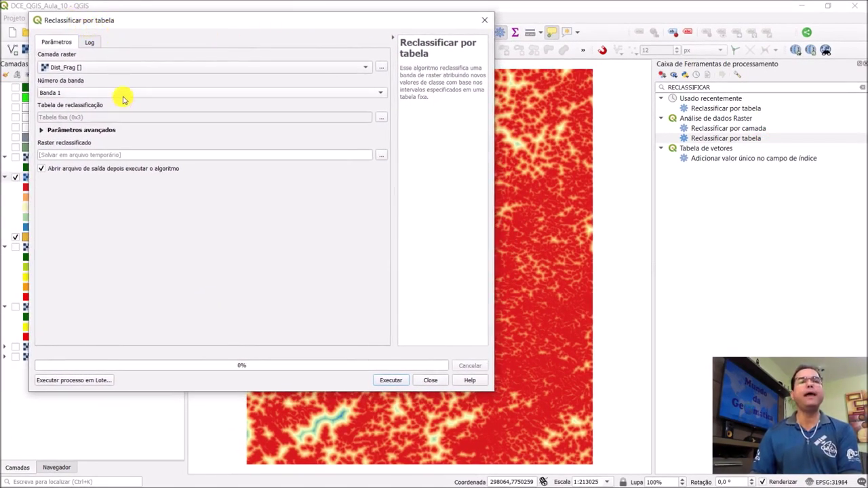
drag(107, 25, 114, 18)
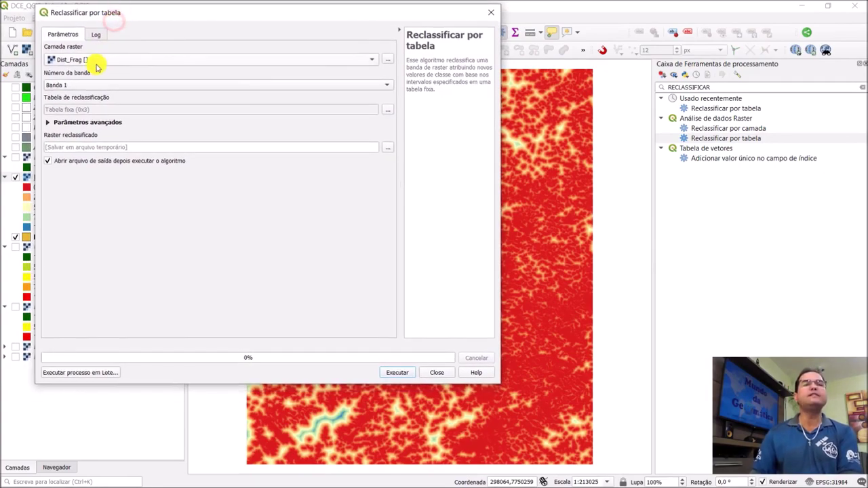
click(92, 61)
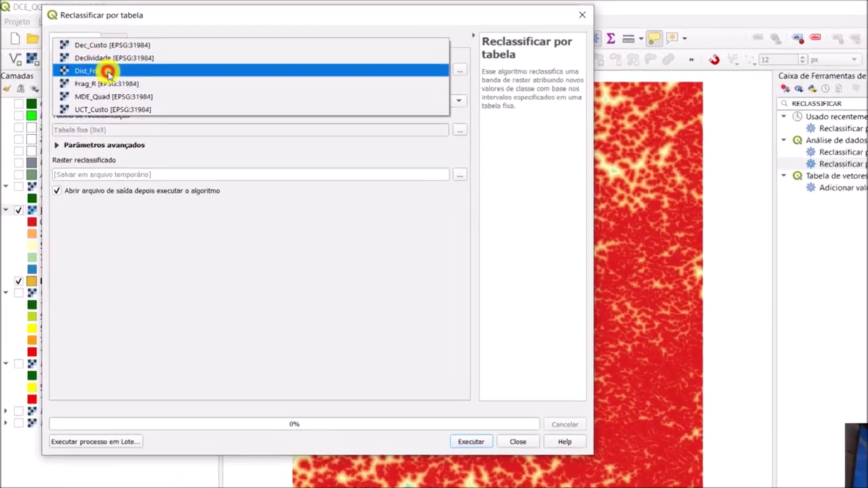
click(105, 69)
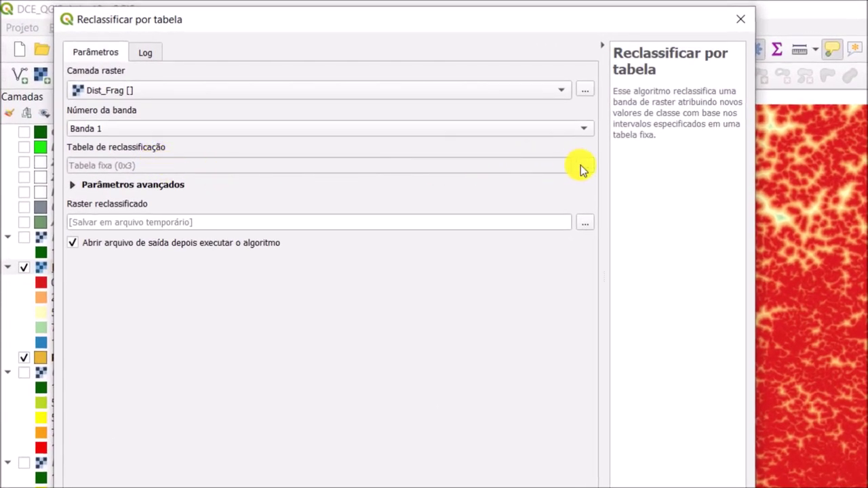
Open the reclassification table and add two empty rows.
click(587, 168)
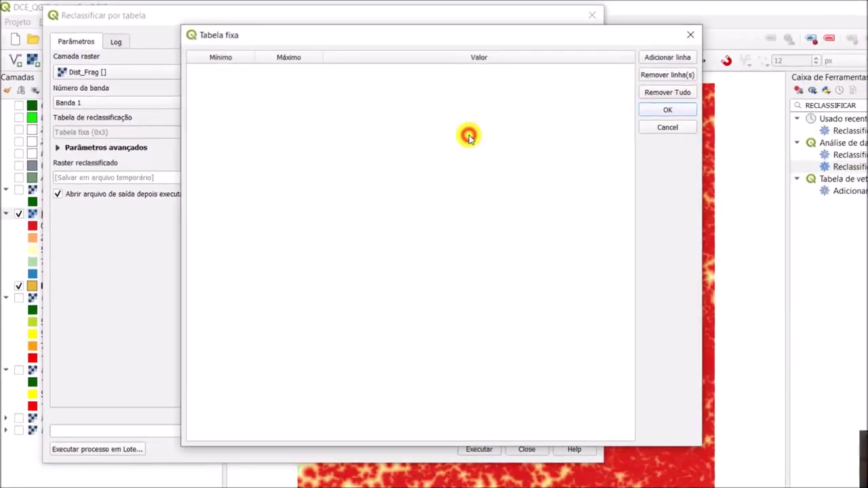
drag(435, 32, 326, 24)
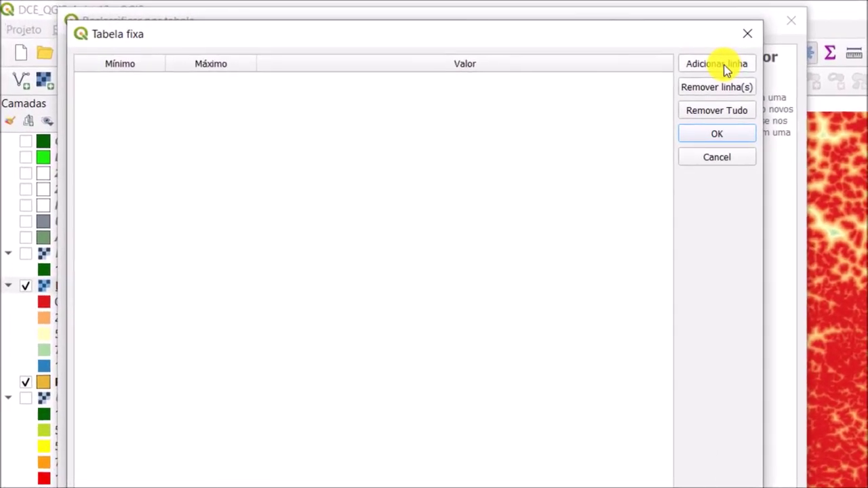
click(723, 66)
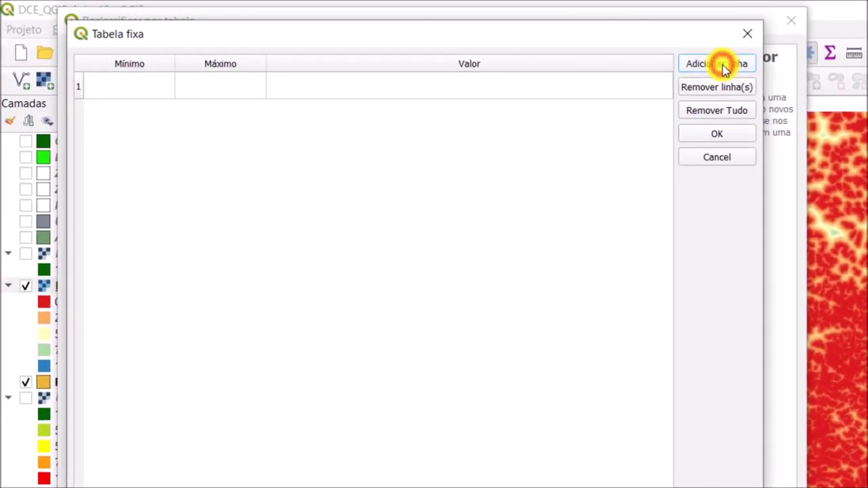
click(722, 64)
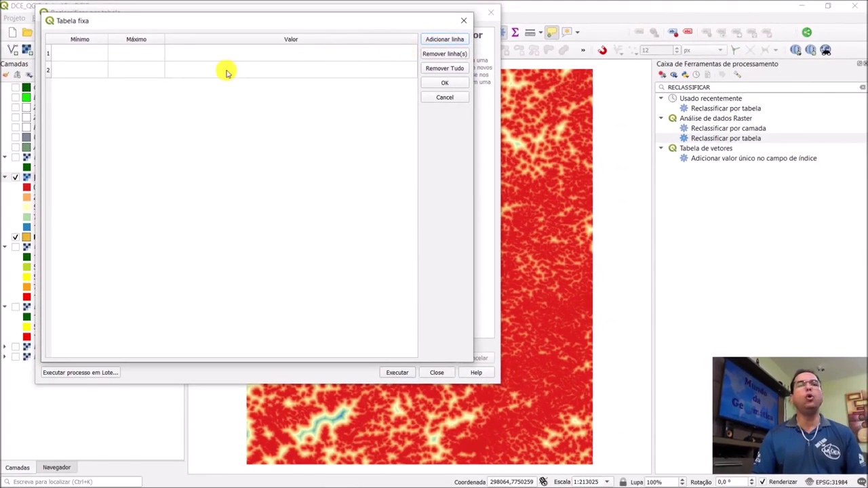
Fill the first reclassification row with minimum -1, maximum 0 and value 1.
click(85, 60)
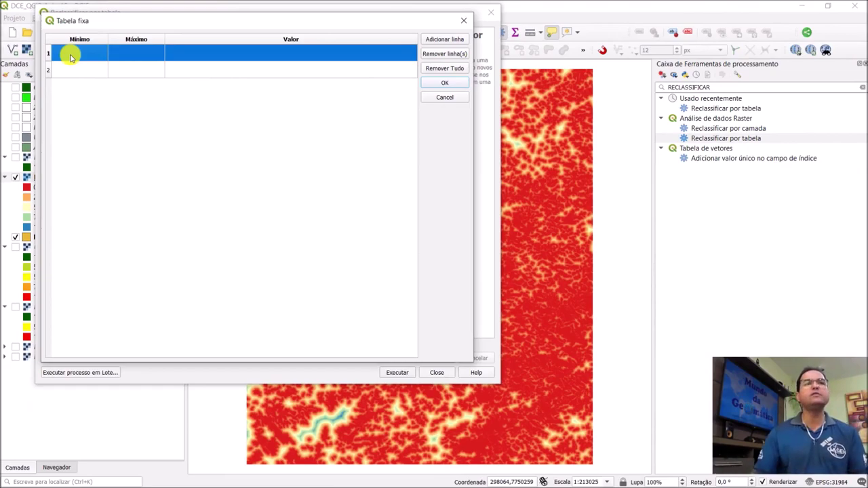
double_click(72, 54)
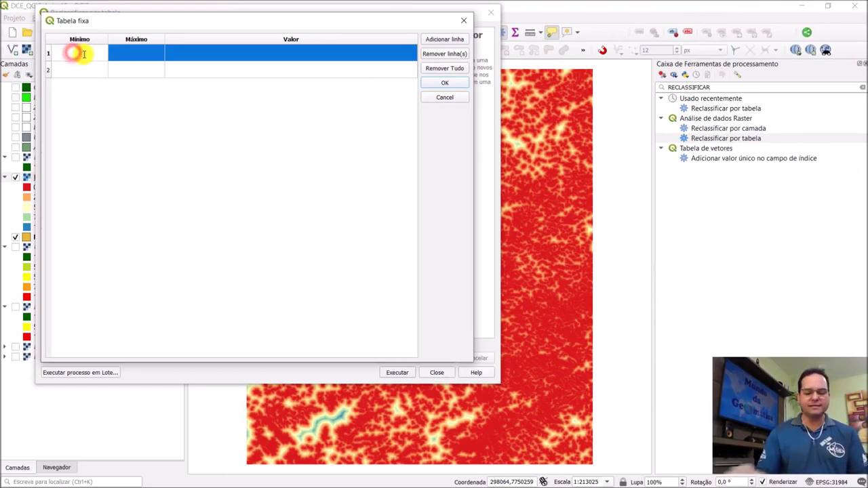
text(-1)
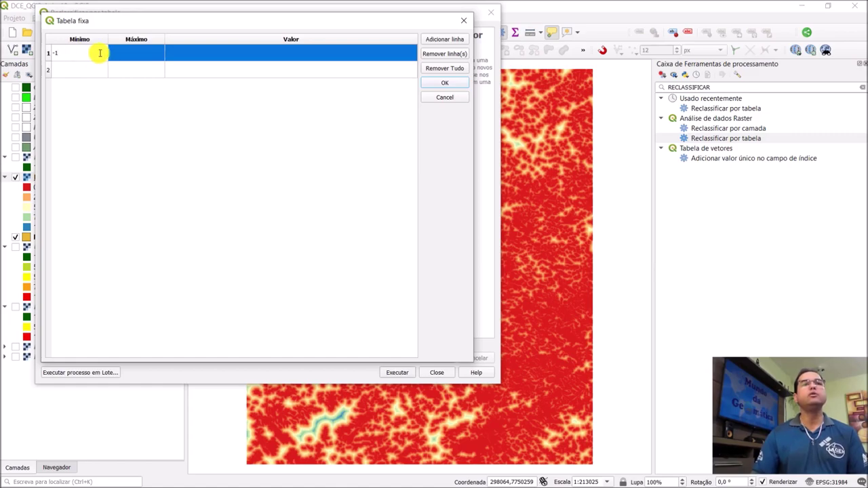
click(124, 52)
click(129, 53)
text(0)
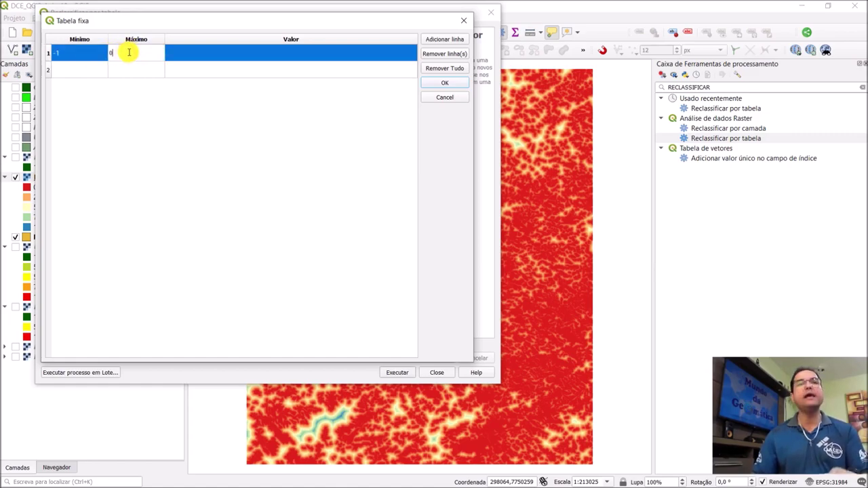
click(87, 64)
click(182, 55)
click(183, 53)
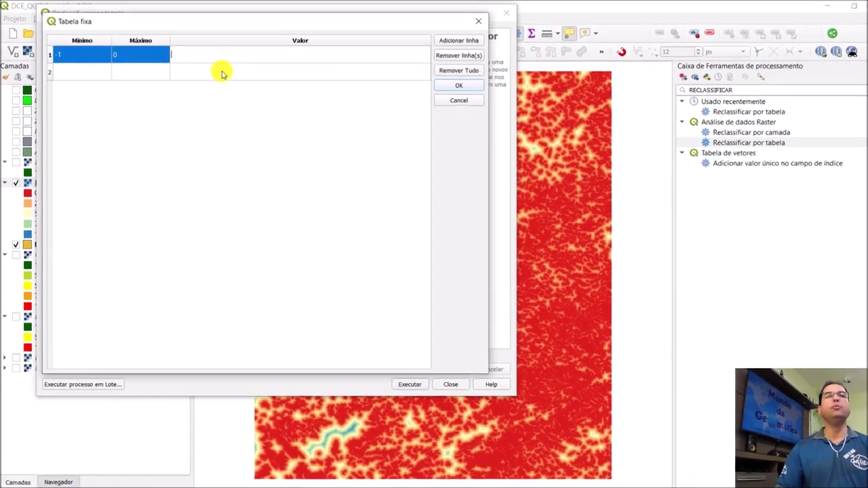
text(1)
Fill the second reclassification row with minimum 0, maximum 9999 and value 100, and accept the table.
click(82, 66)
click(82, 66)
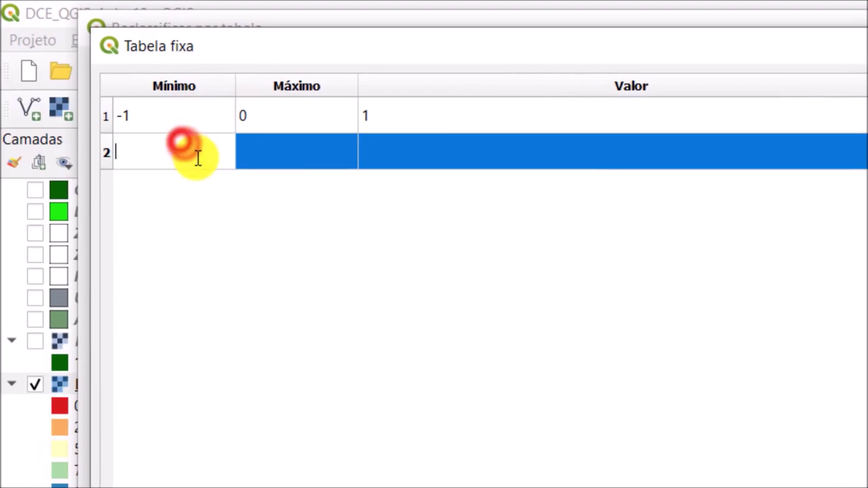
text(0)
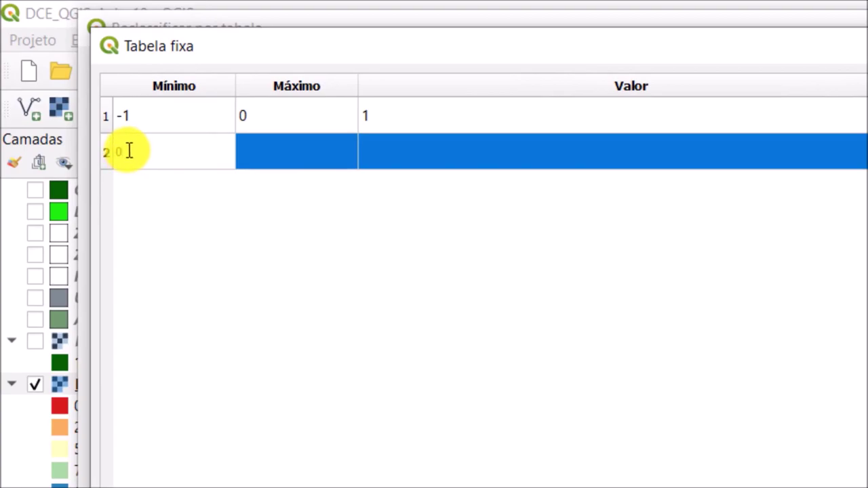
double_click(269, 157)
drag(254, 39, 344, 59)
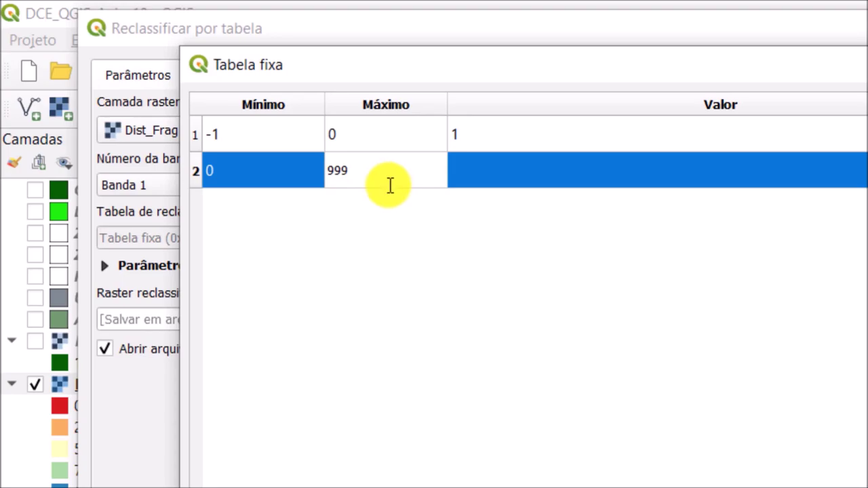
text(9)
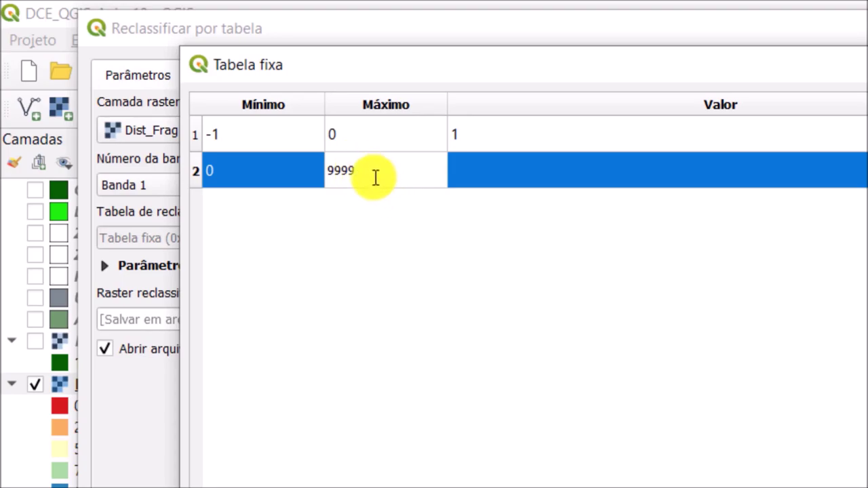
key(Return)
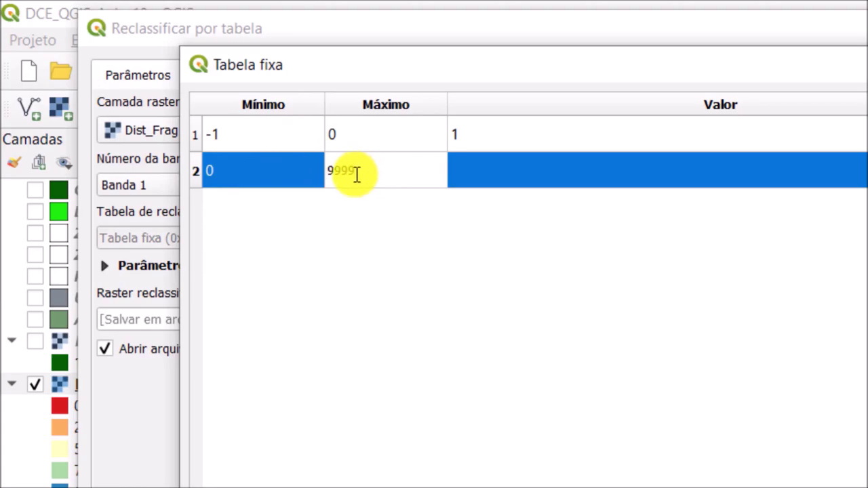
click(493, 170)
click(491, 170)
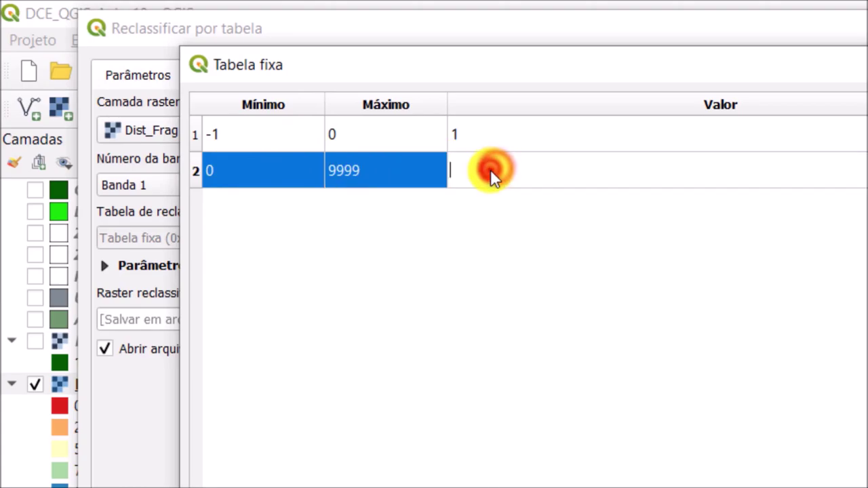
text(100)
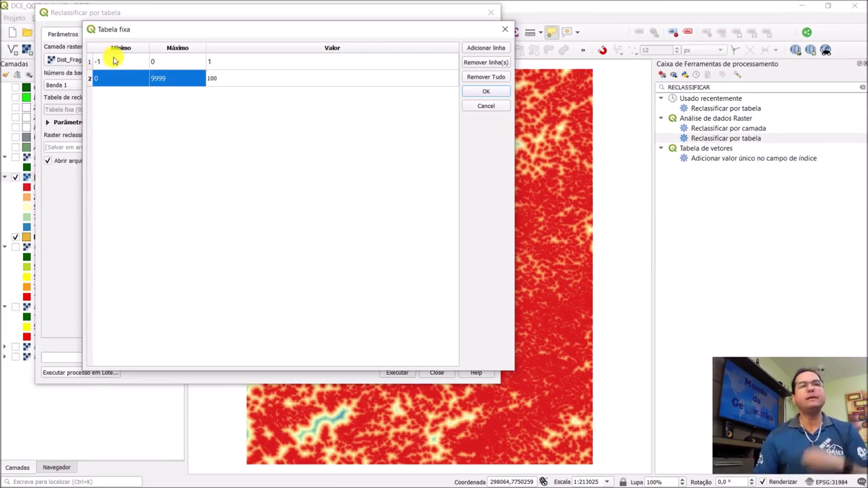
key(Return)
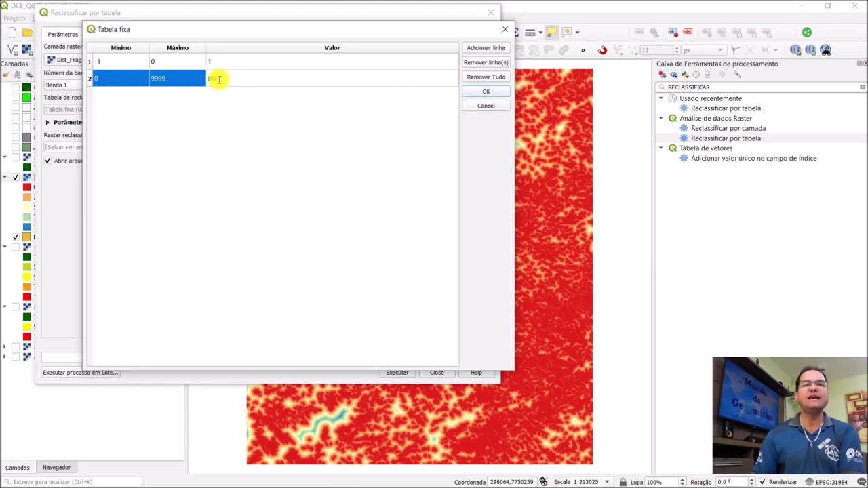
click(487, 95)
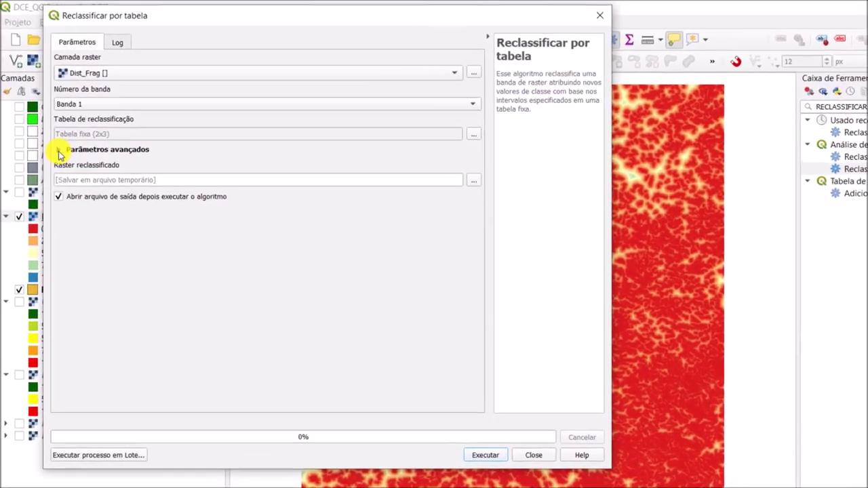
Expand the advanced parameters and choose to save the reclassified raster to a file in the C: folder Base_Dados_DCE_QGIS.
click(48, 124)
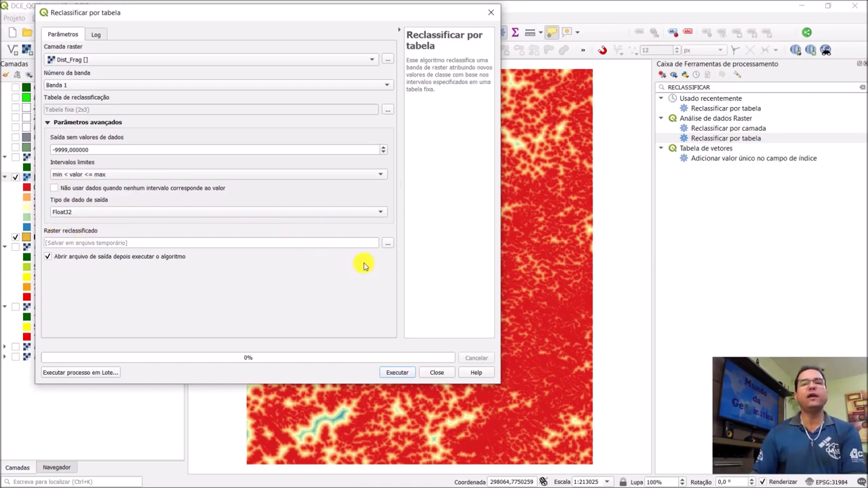
click(387, 243)
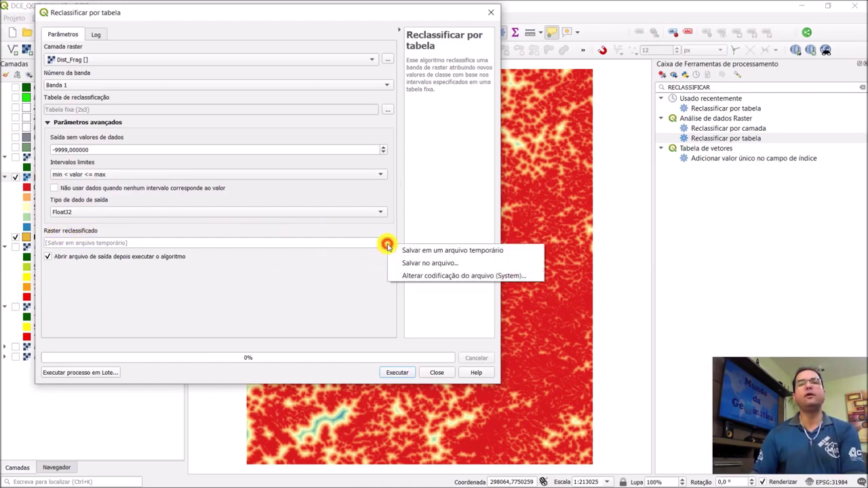
click(430, 263)
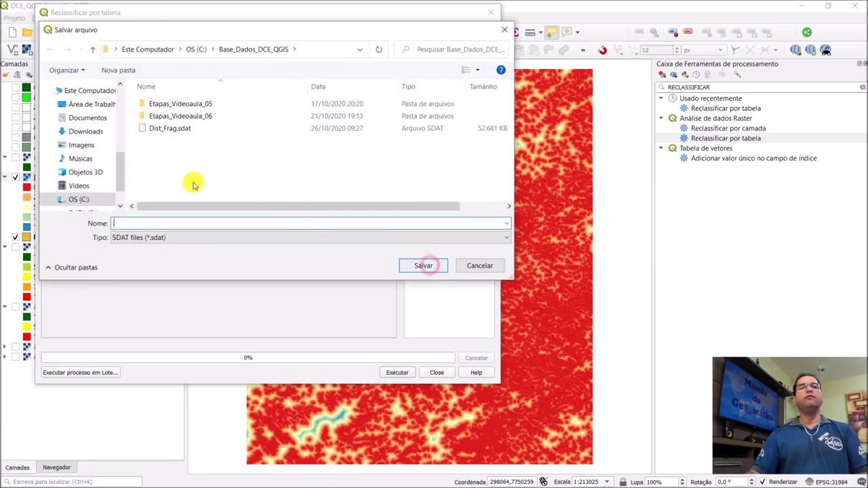
click(84, 200)
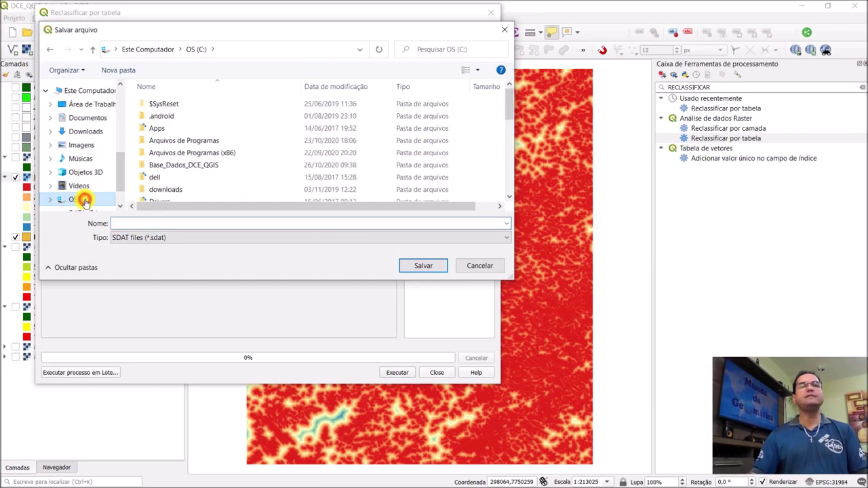
double_click(179, 165)
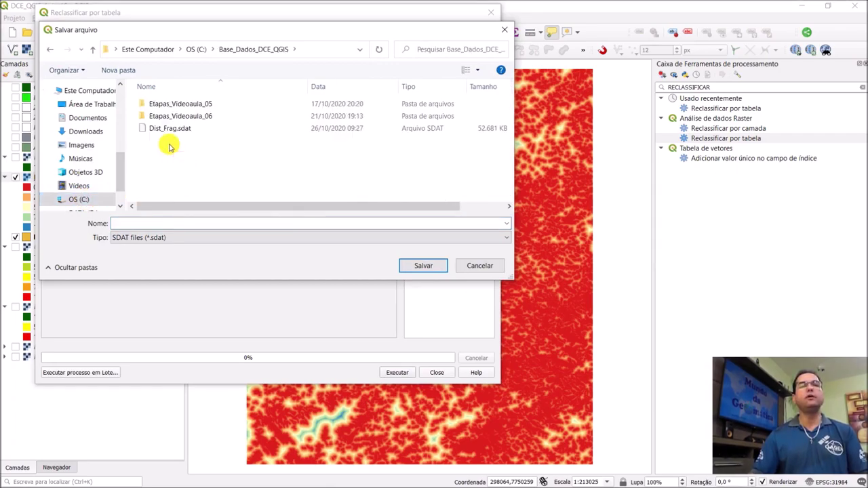
Set the output file type to TIF files (*.tif).
click(145, 238)
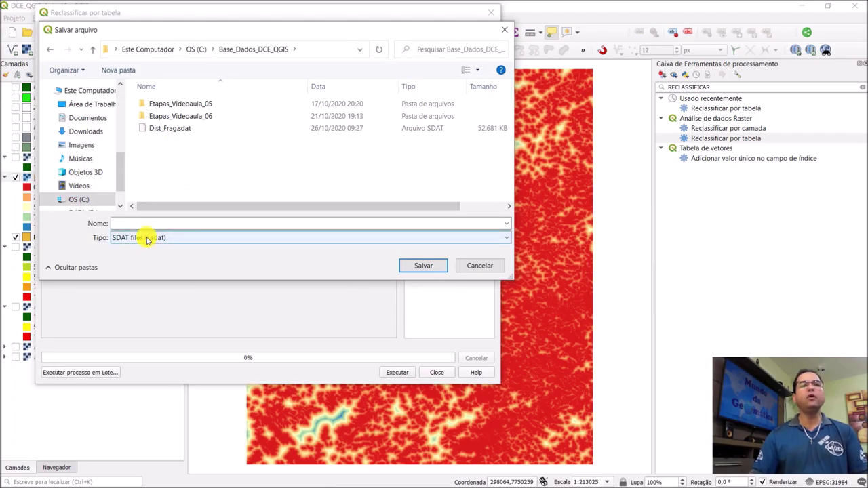
click(145, 238)
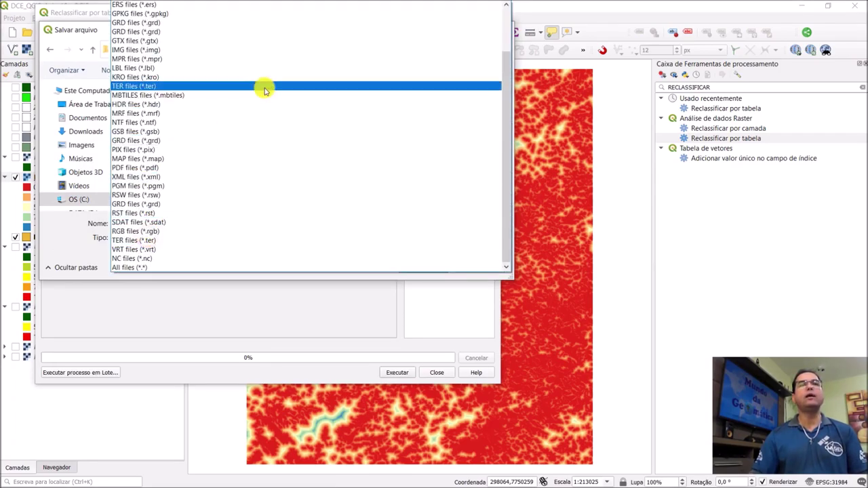
scroll(500, 122, up, 2)
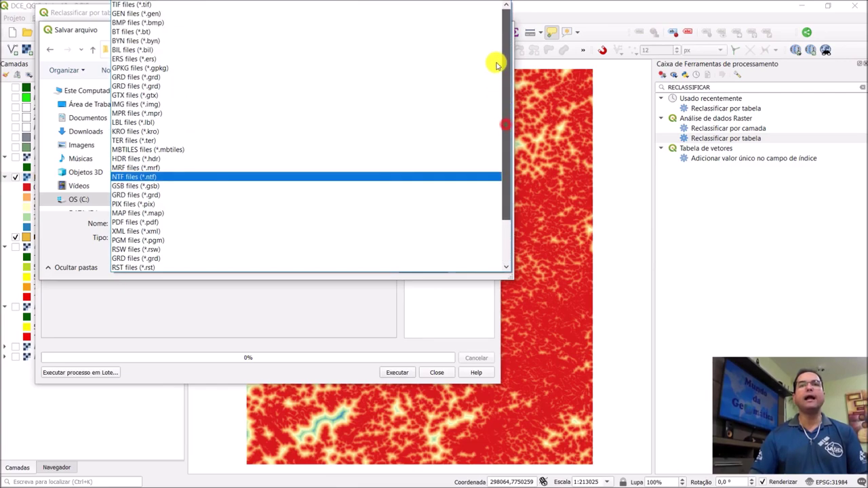
click(160, 6)
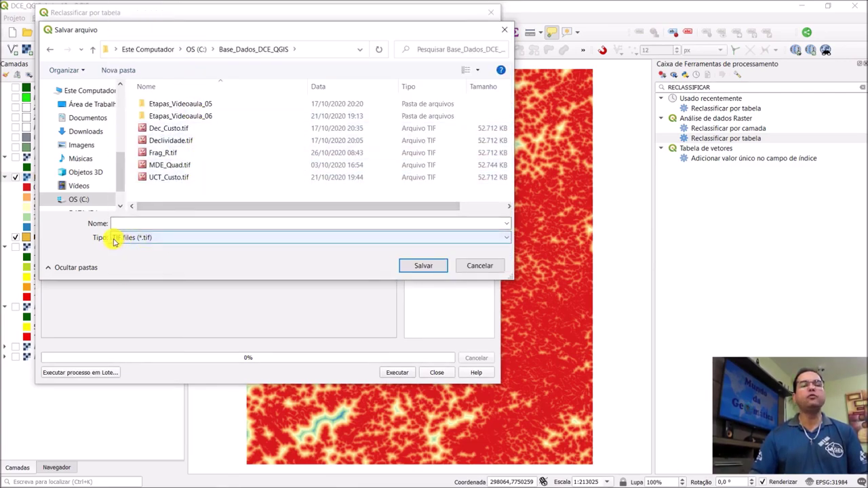
click(135, 239)
scroll(176, 7, up, 2)
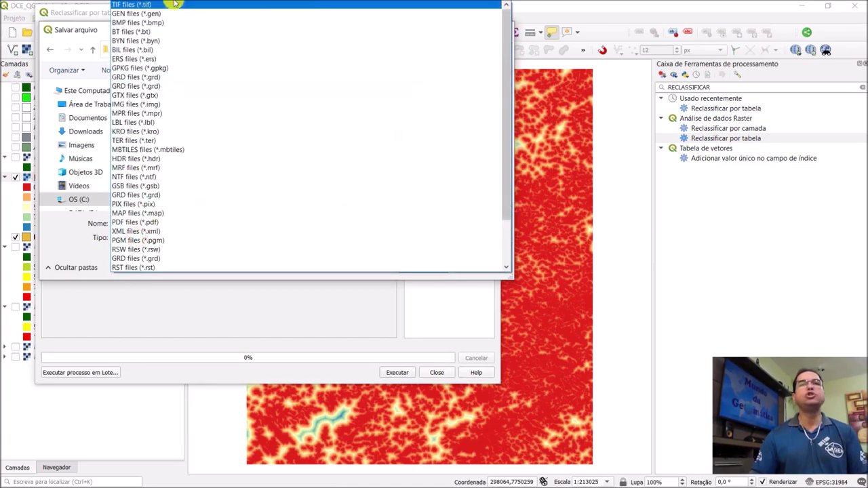
click(145, 9)
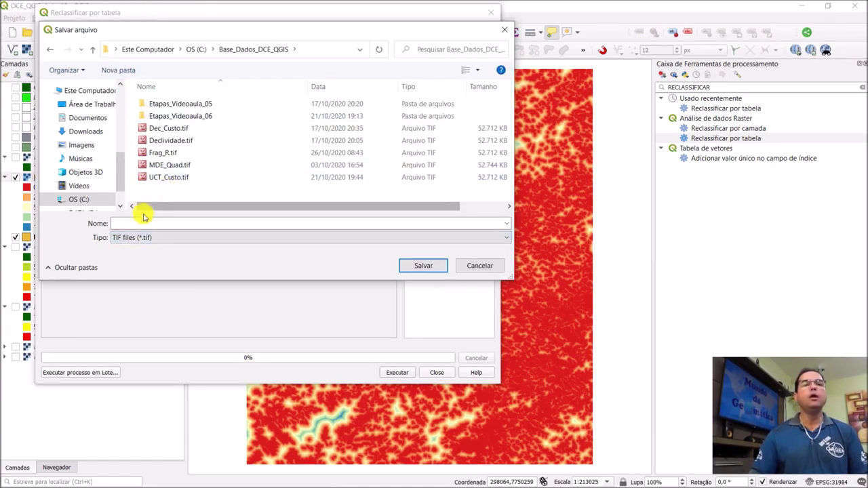
Name the output file Frag_Custo, run the reclassification and close the tool.
click(126, 225)
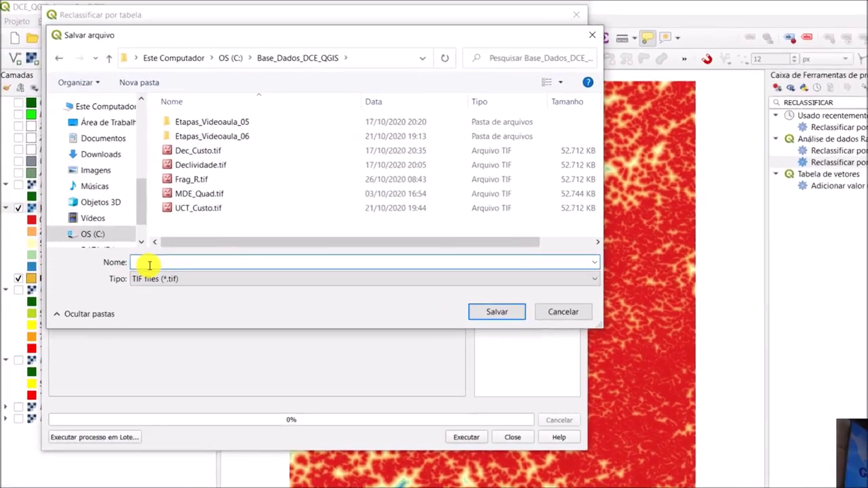
text(Fr)
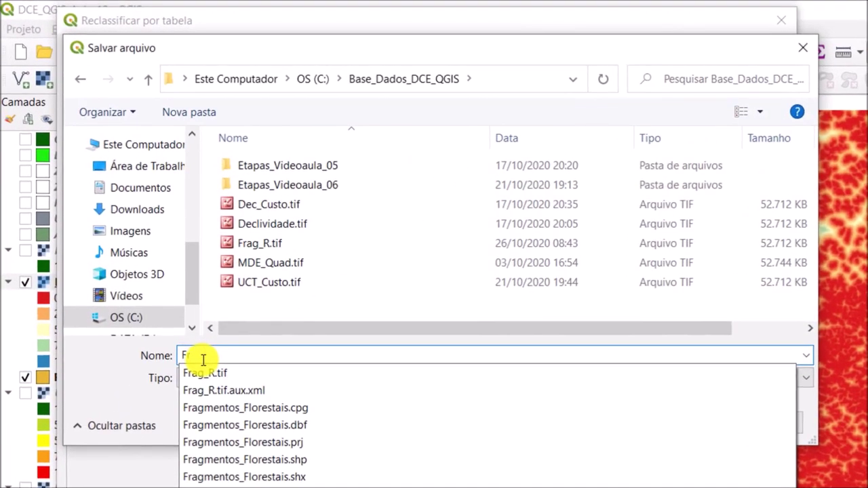
text(ag_Custo)
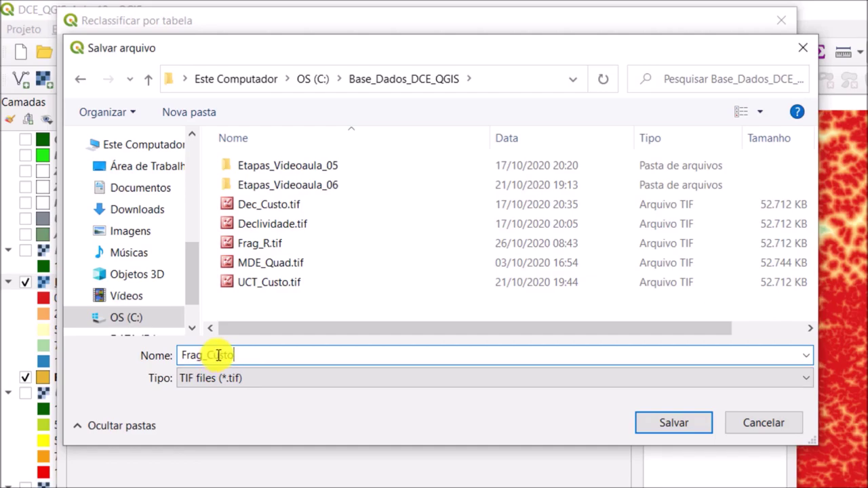
click(695, 425)
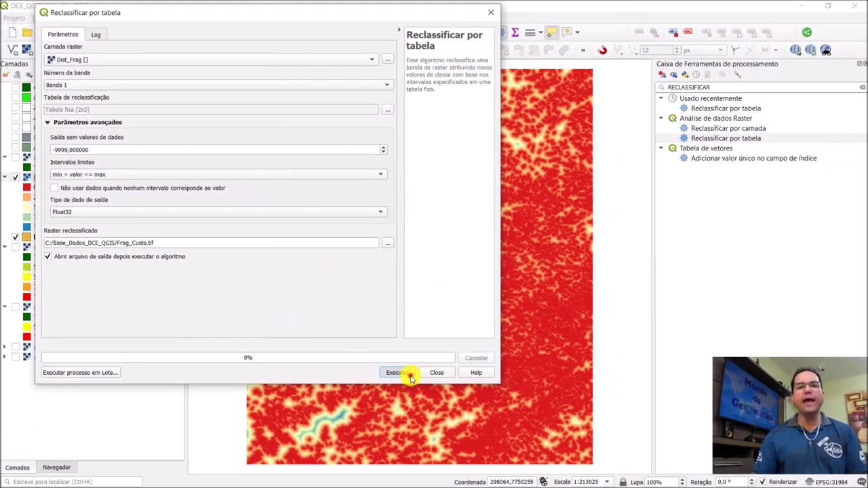
click(407, 374)
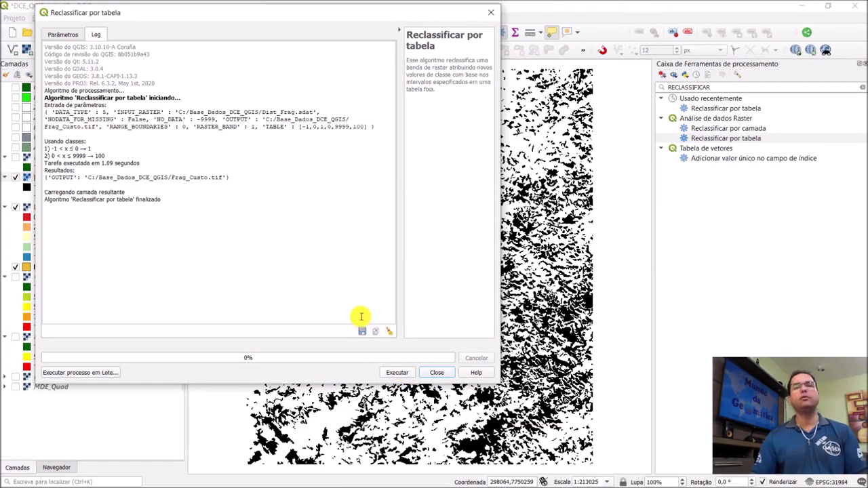
click(439, 374)
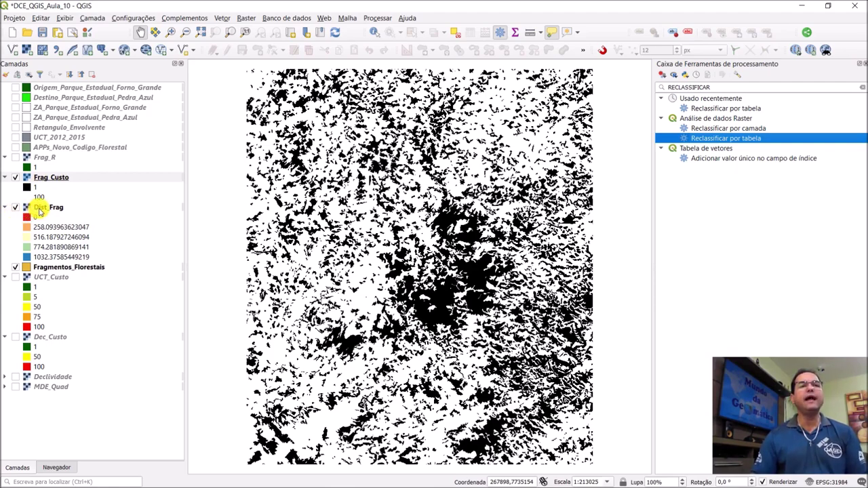
Hide the Dist_Frag layer and collapse its legend.
click(52, 210)
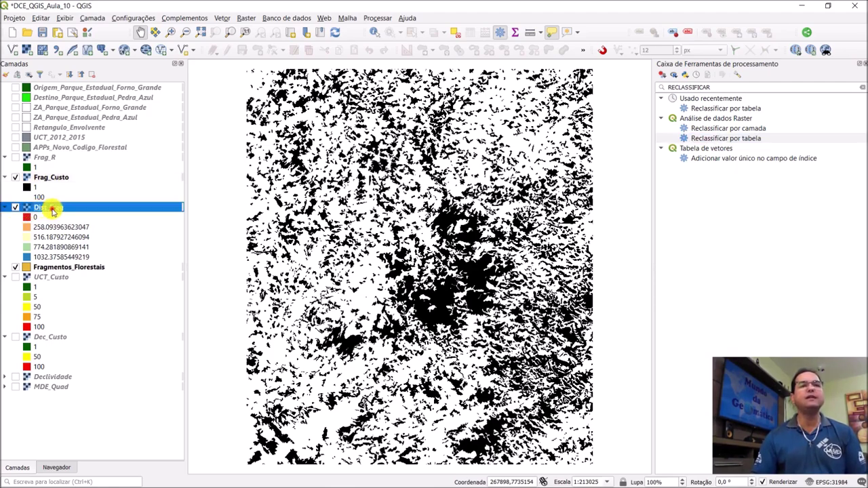
click(15, 207)
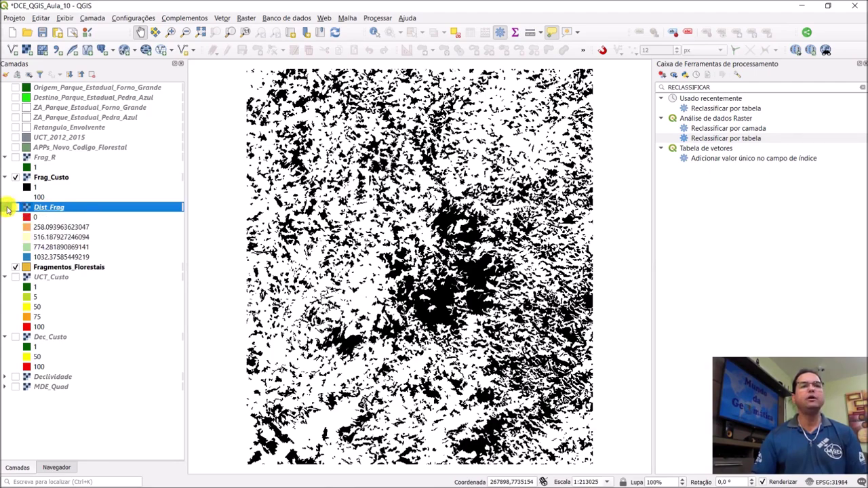
click(6, 208)
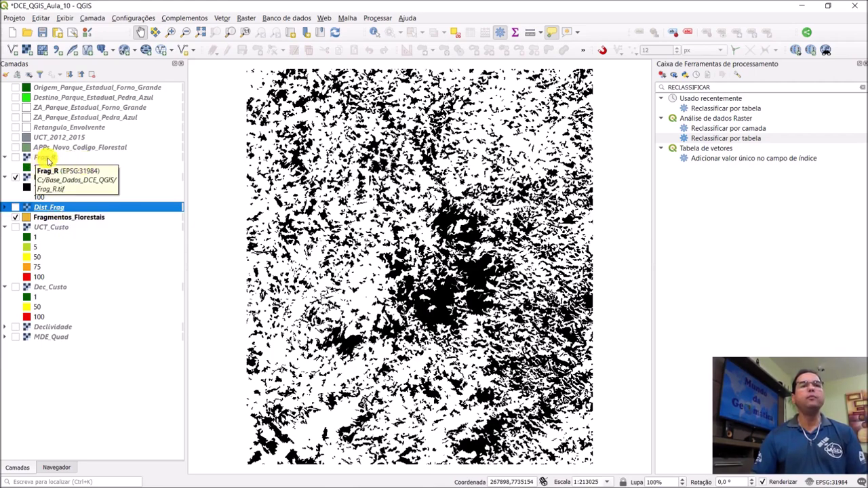
Move the Dist_Frag and Frag_R layers between Declividade and MDE_Quad, with Frag_R above Dist_Frag, and collapse the Frag_R legend.
click(47, 158)
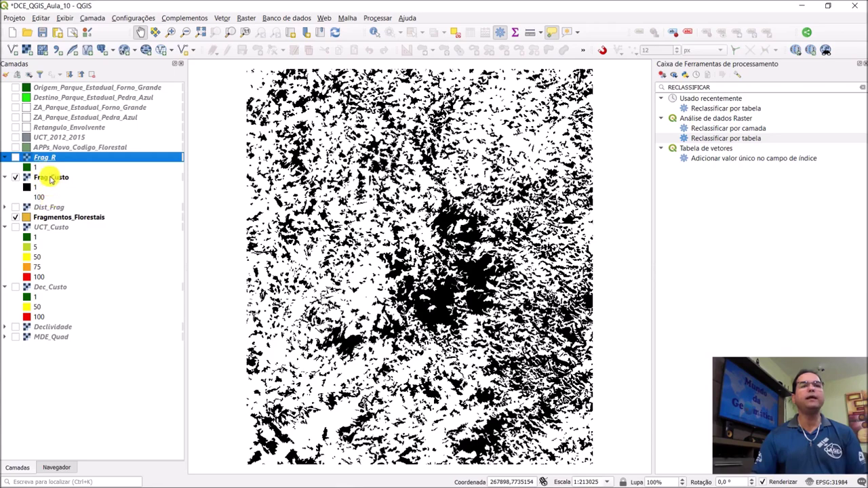
click(50, 208)
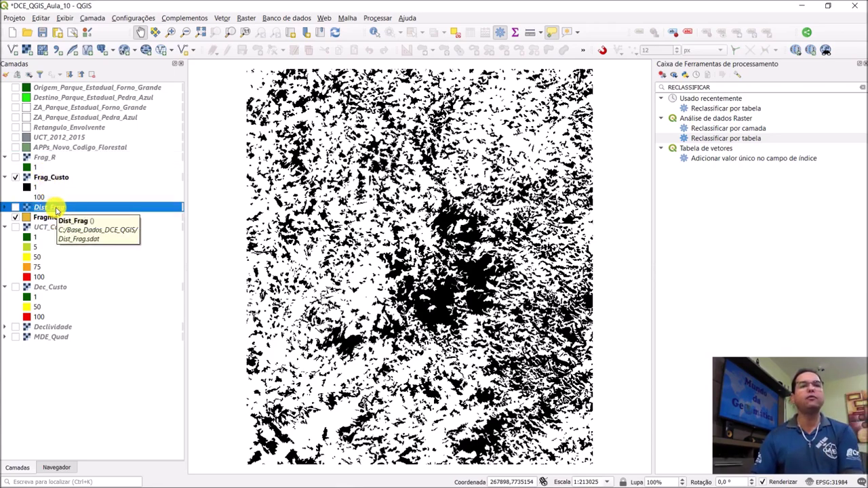
drag(55, 209, 62, 335)
click(48, 158)
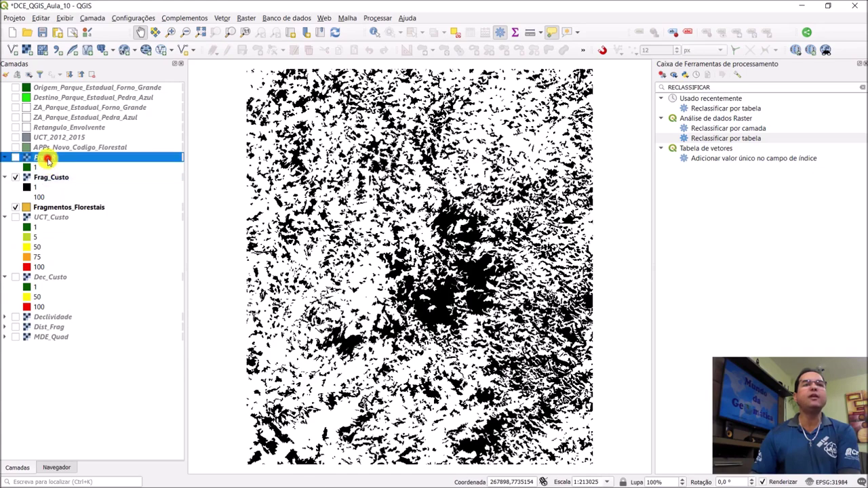
drag(58, 161, 61, 328)
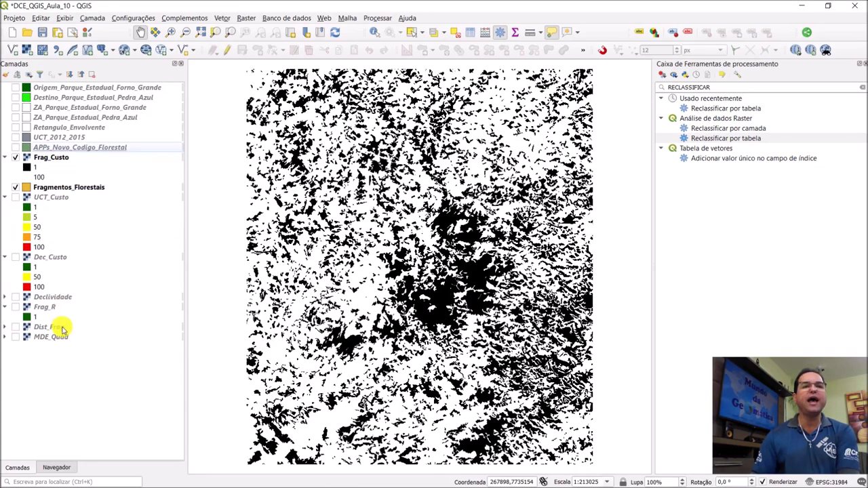
click(5, 307)
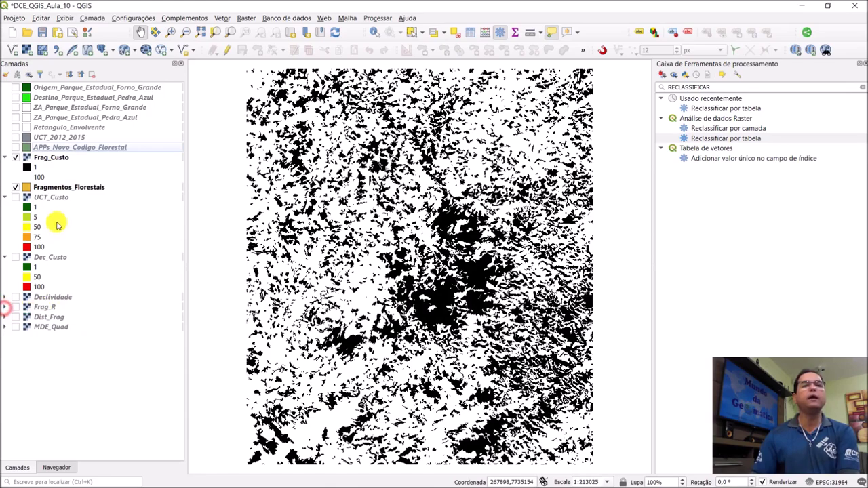
Move the Fragmentos_Florestais layer directly above Frag_Custo to compare them on the map, and hide Fragmentos_Florestais.
click(56, 161)
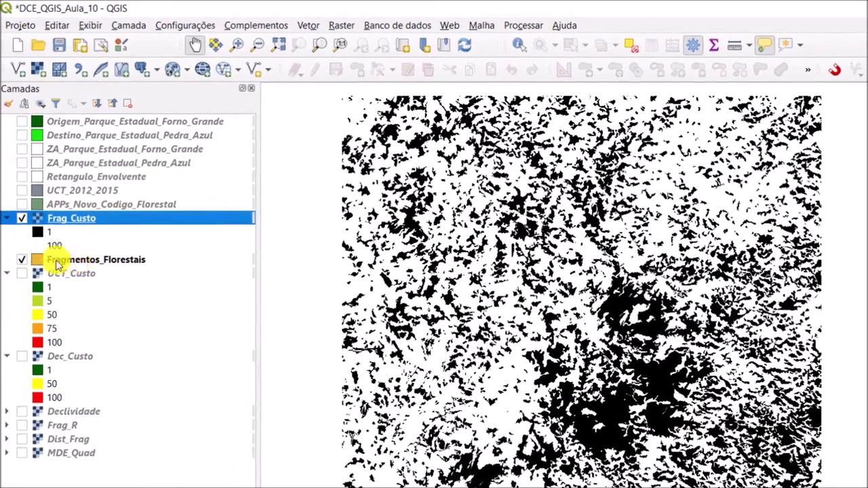
click(22, 261)
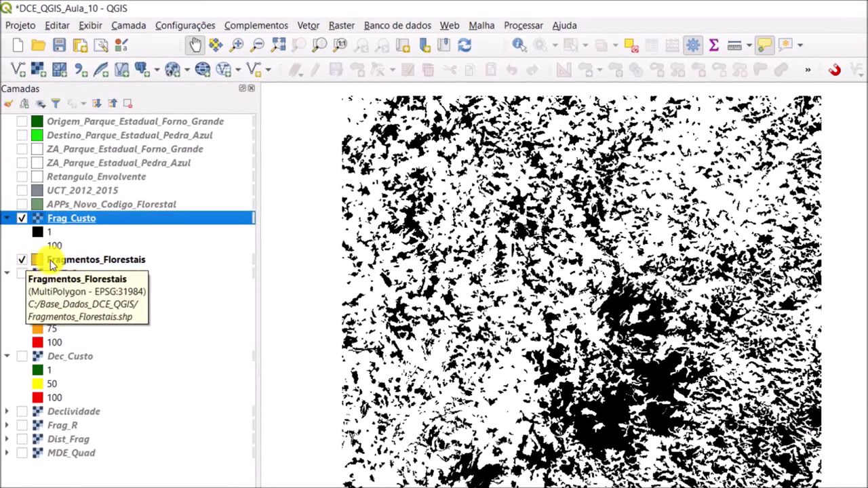
drag(71, 263, 79, 215)
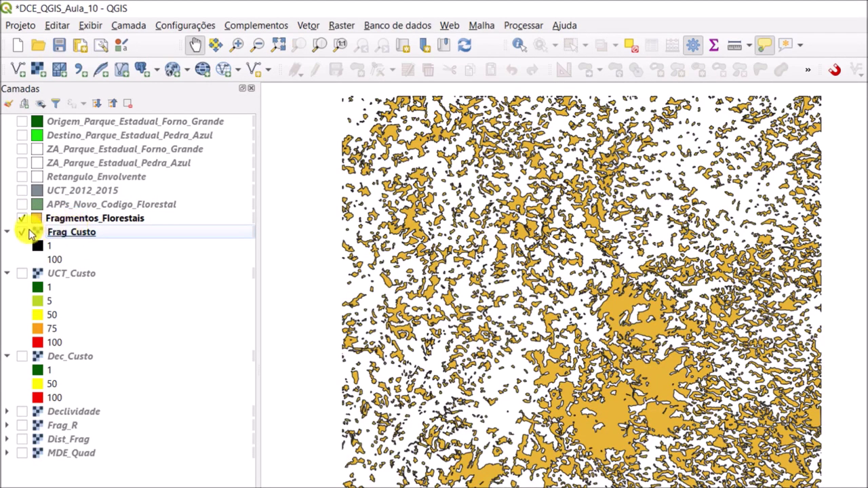
click(21, 218)
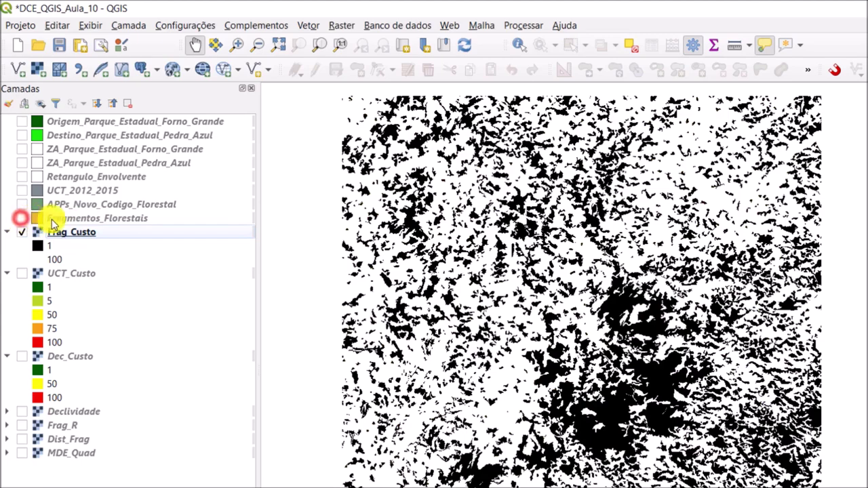
click(87, 230)
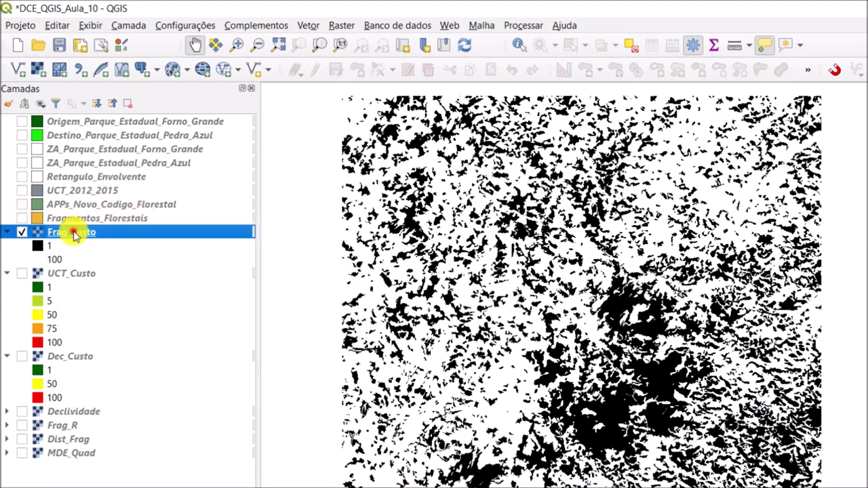
click(77, 357)
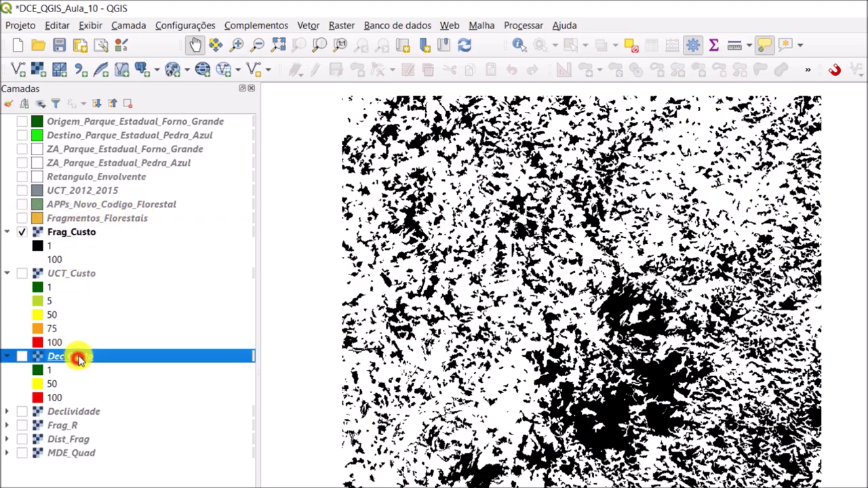
click(69, 274)
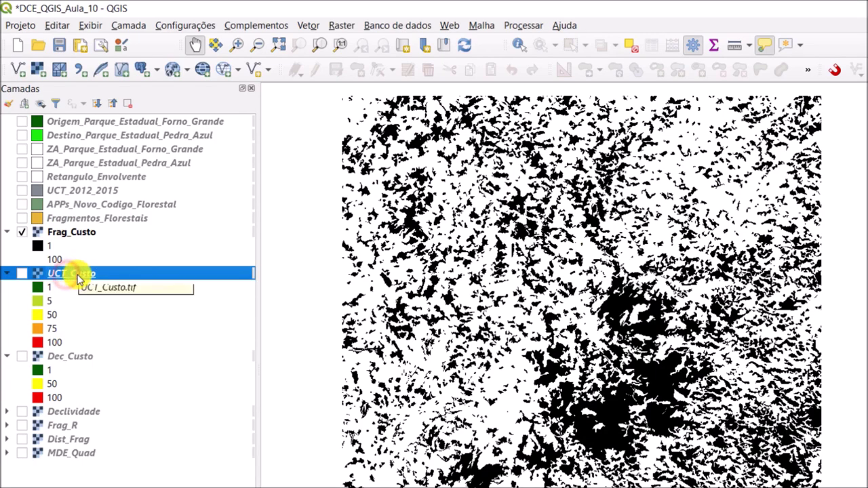
click(90, 233)
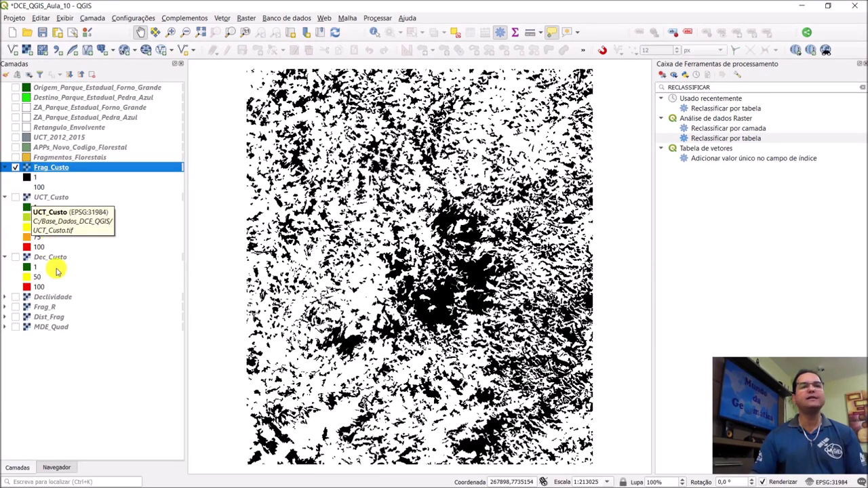
Open the symbology properties of the Frag_Custo layer and move the dialog clear of the layer list.
click(60, 172)
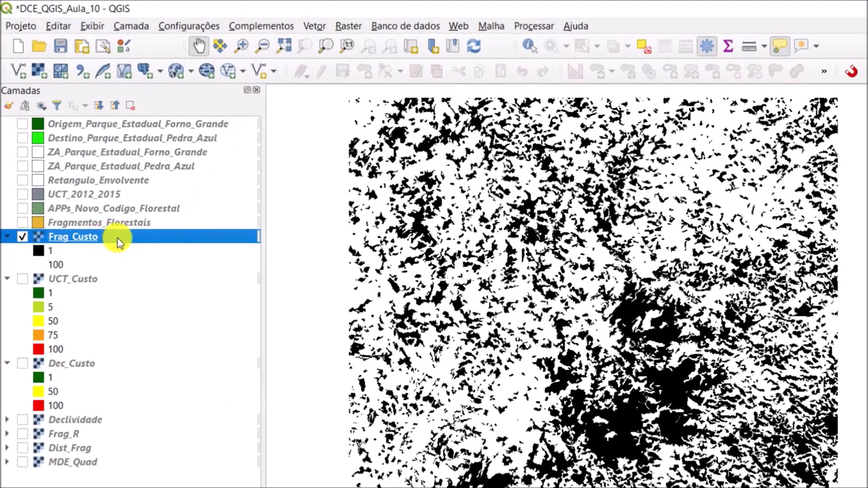
double_click(118, 238)
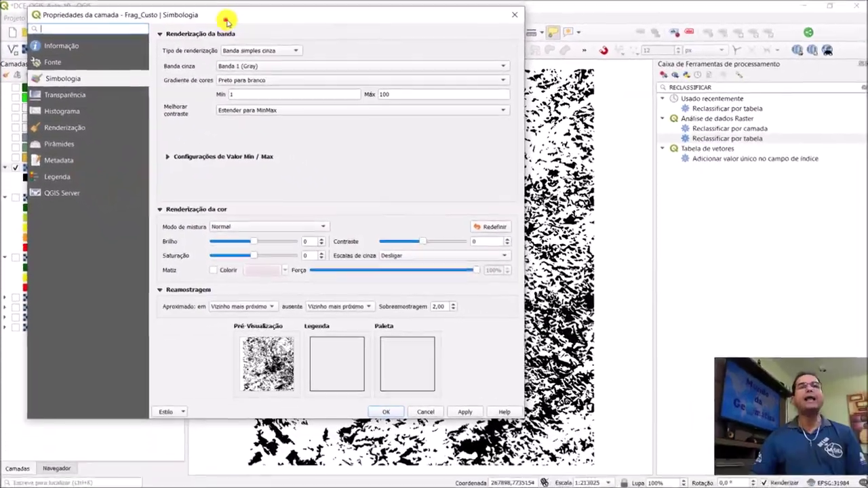
drag(289, 20, 314, 25)
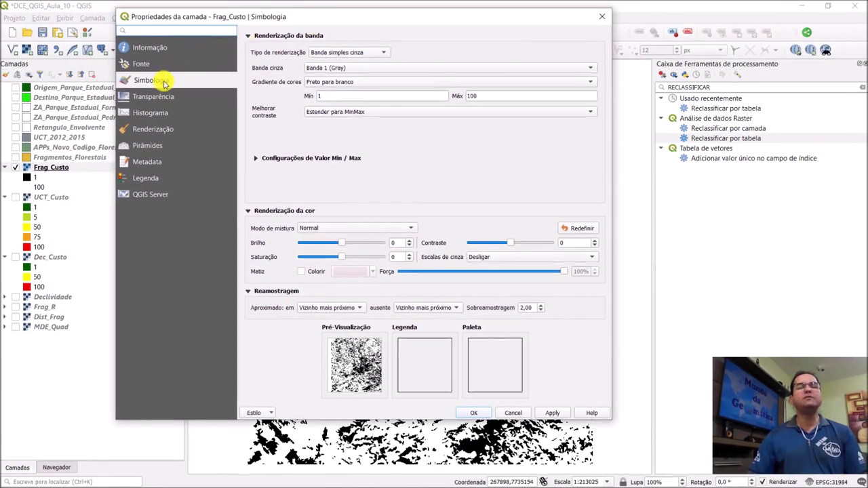